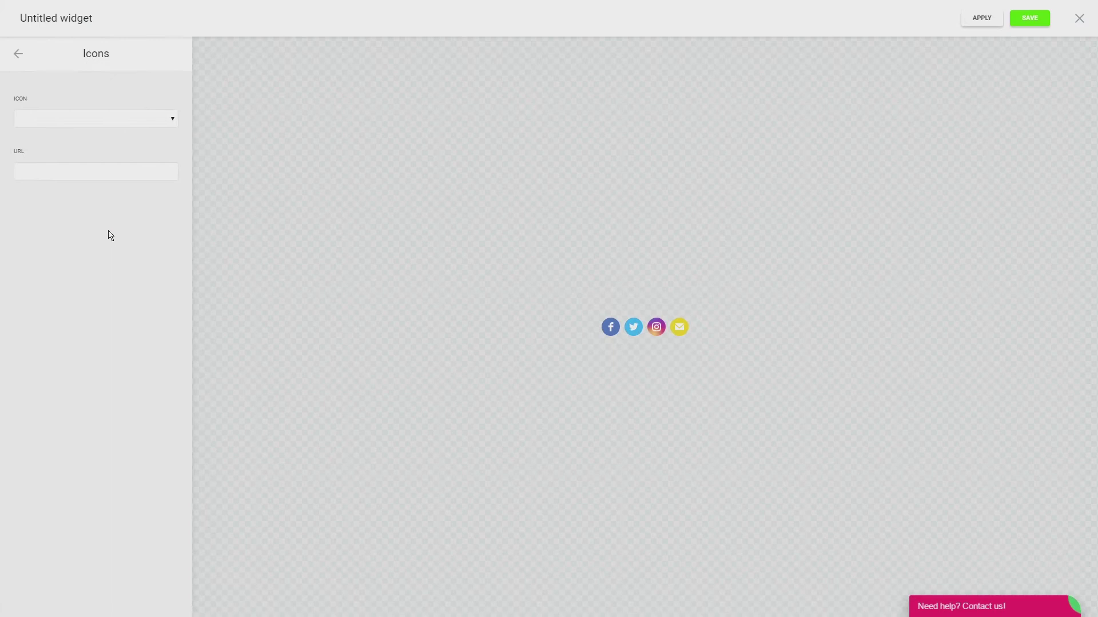
pyautogui.click(168, 120)
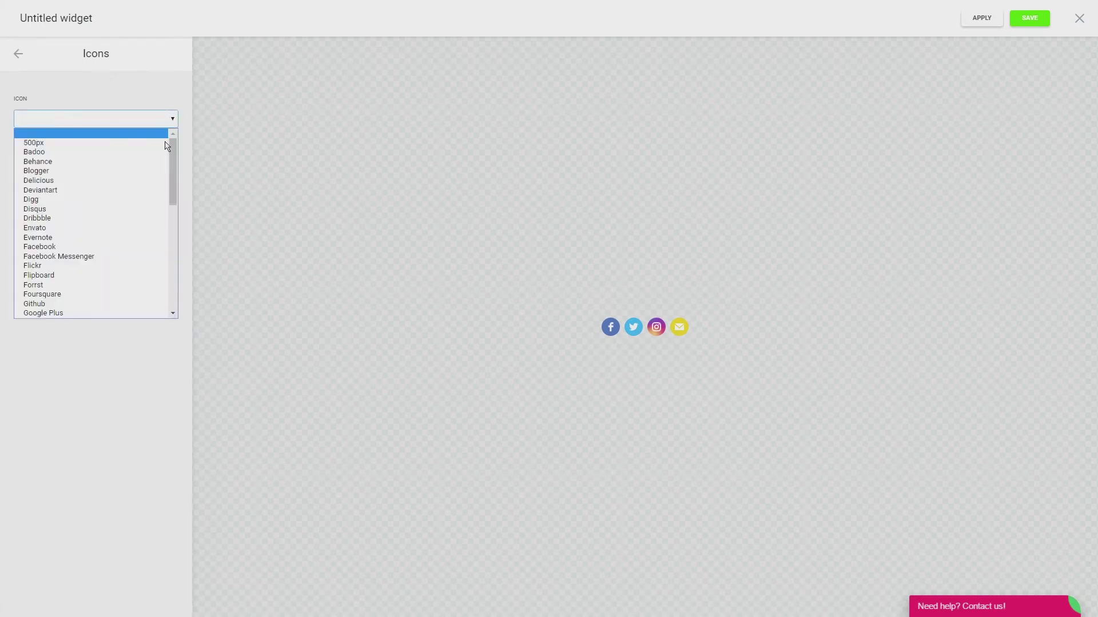
pyautogui.scroll(-10, 152, 201)
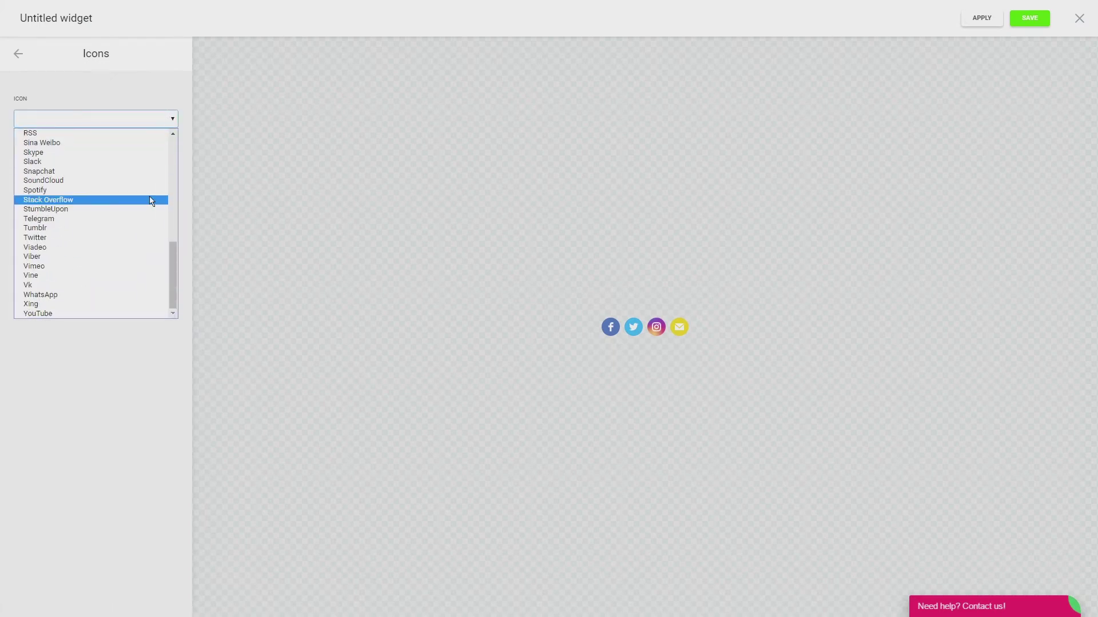
pyautogui.click(120, 314)
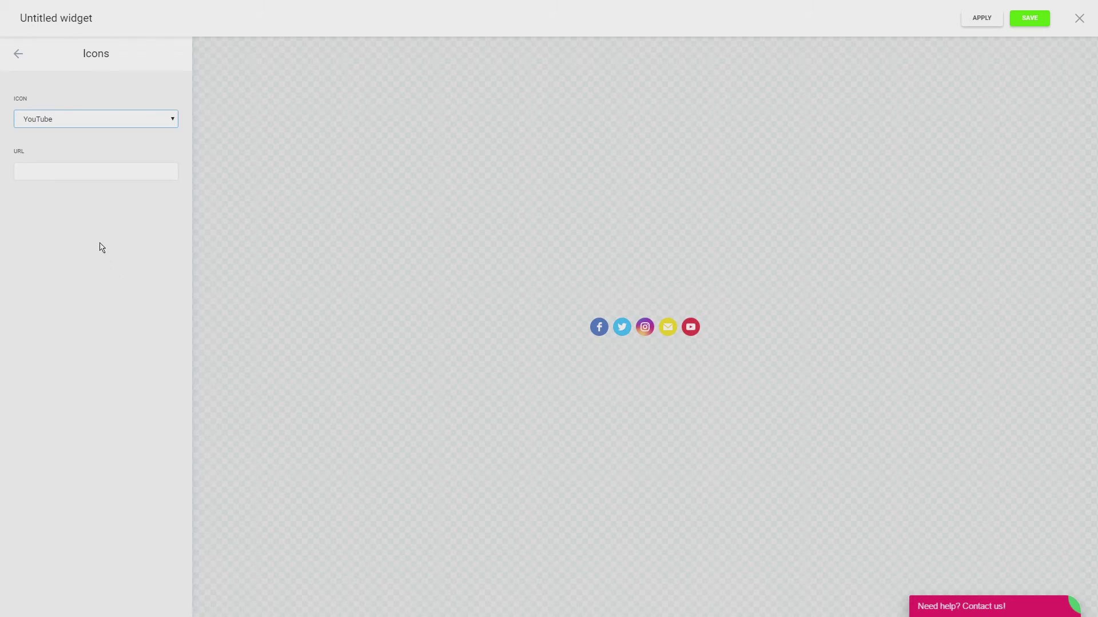
pyautogui.click(82, 177)
pyautogui.write('https://www.youtube.com/channel/UCce7YoiTchfPcVI-M9sbuzA')
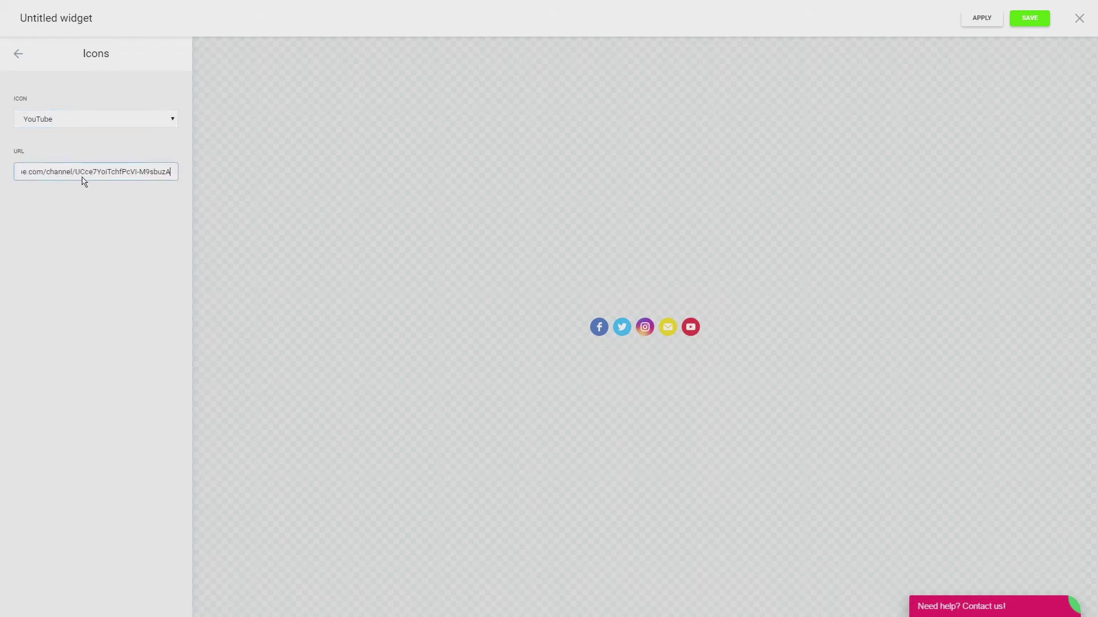
pyautogui.click(18, 57)
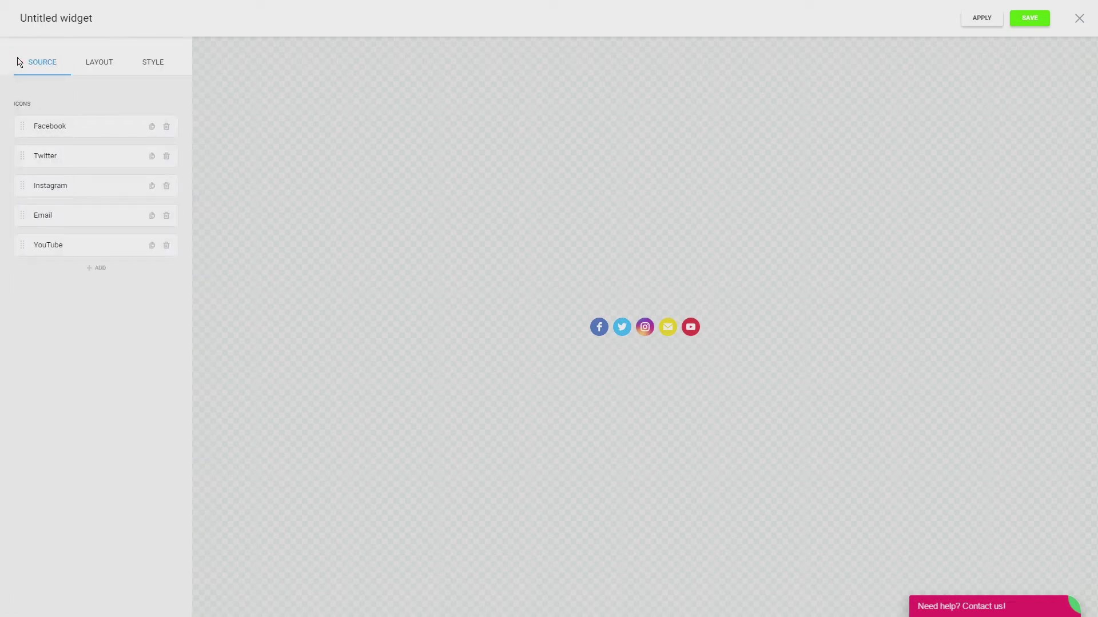
# - Delete the Email icon and move the YouTube icon above Instagram in the icon list
pyautogui.click(166, 216)
pyautogui.click(141, 218)
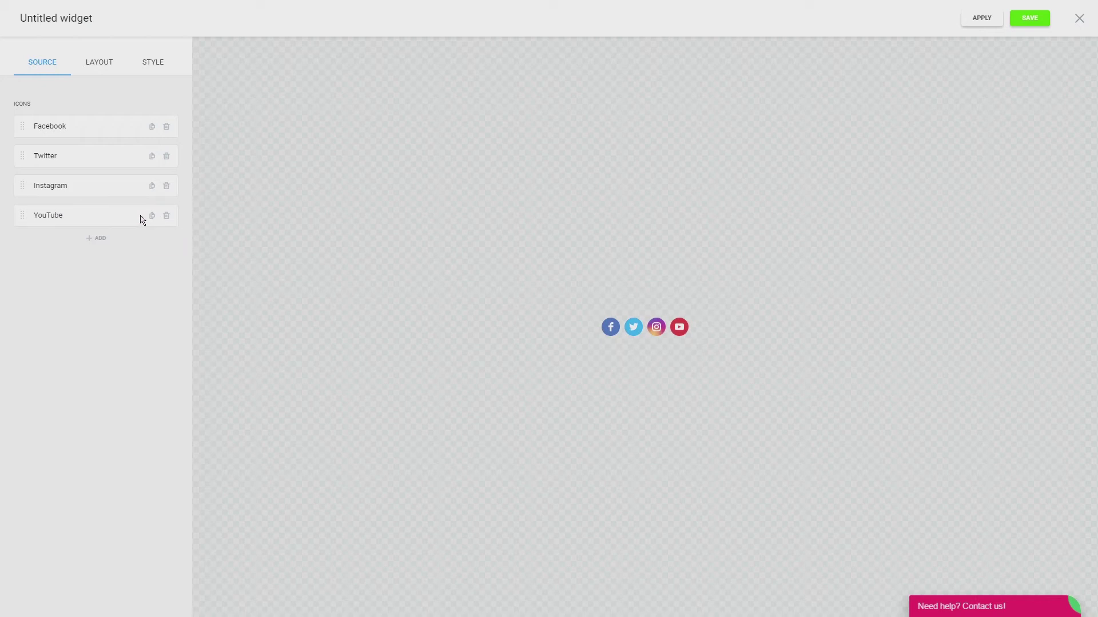
pyautogui.moveTo(23, 217); pyautogui.dragTo(16, 183)
# - Set the icon size in the widget layout to 40px
pyautogui.click(97, 68)
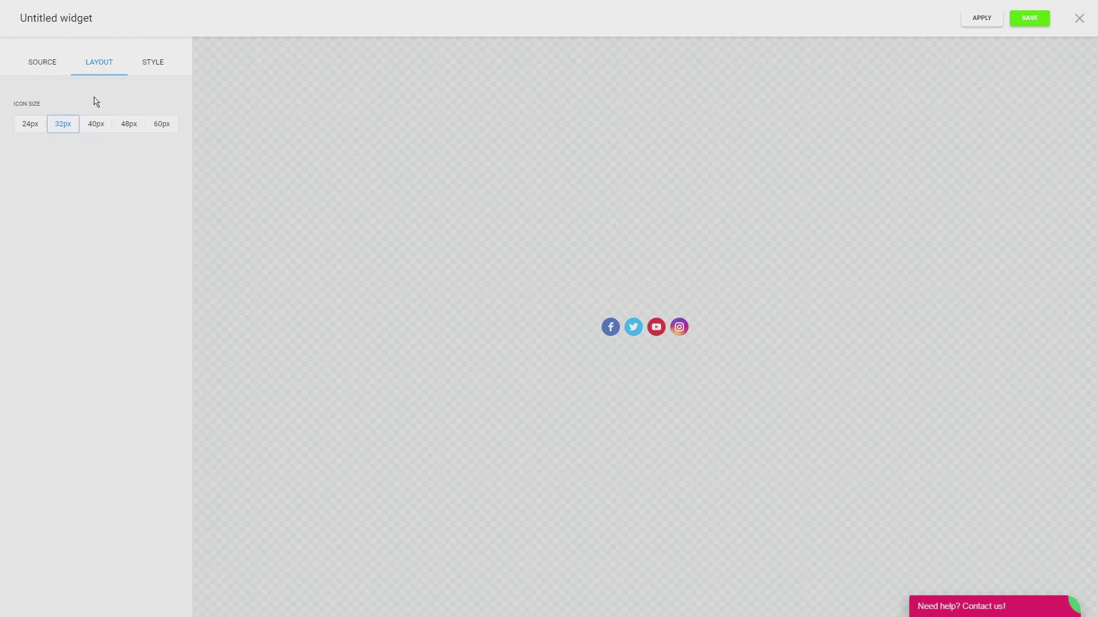
pyautogui.click(96, 125)
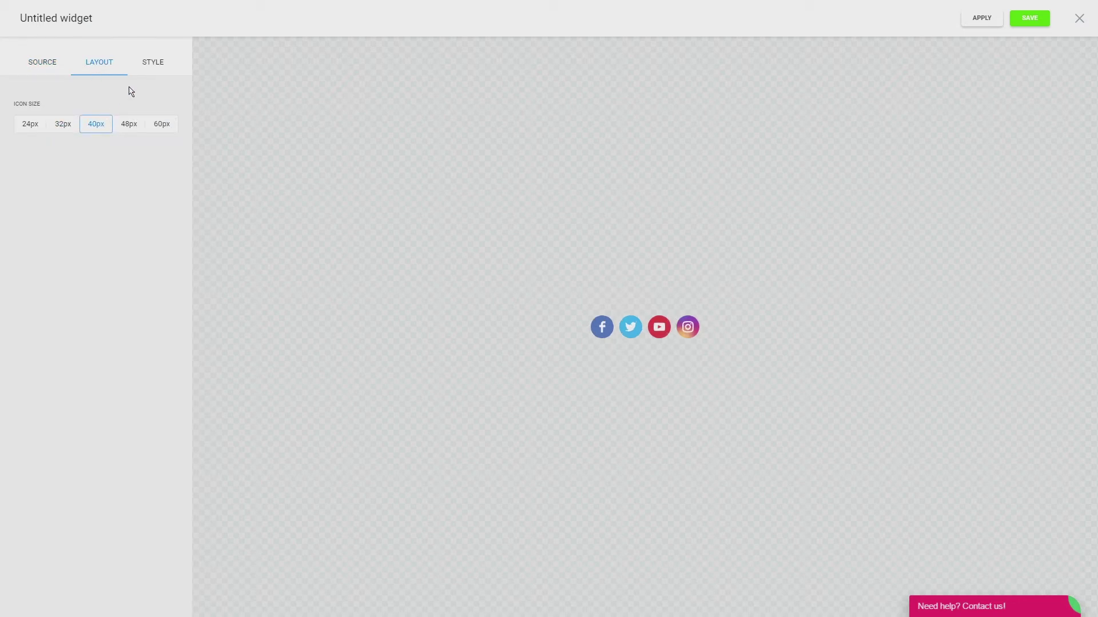
# - Look through the icon style choices and try the Rounded and Square border radii, finishing on Circle
pyautogui.click(156, 67)
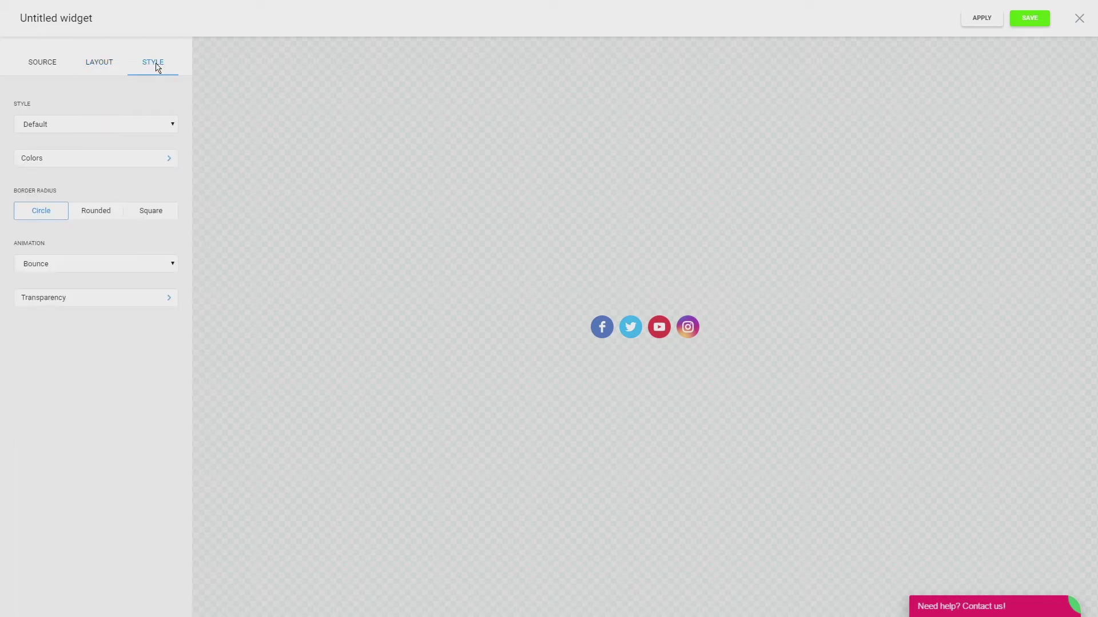
pyautogui.click(158, 126)
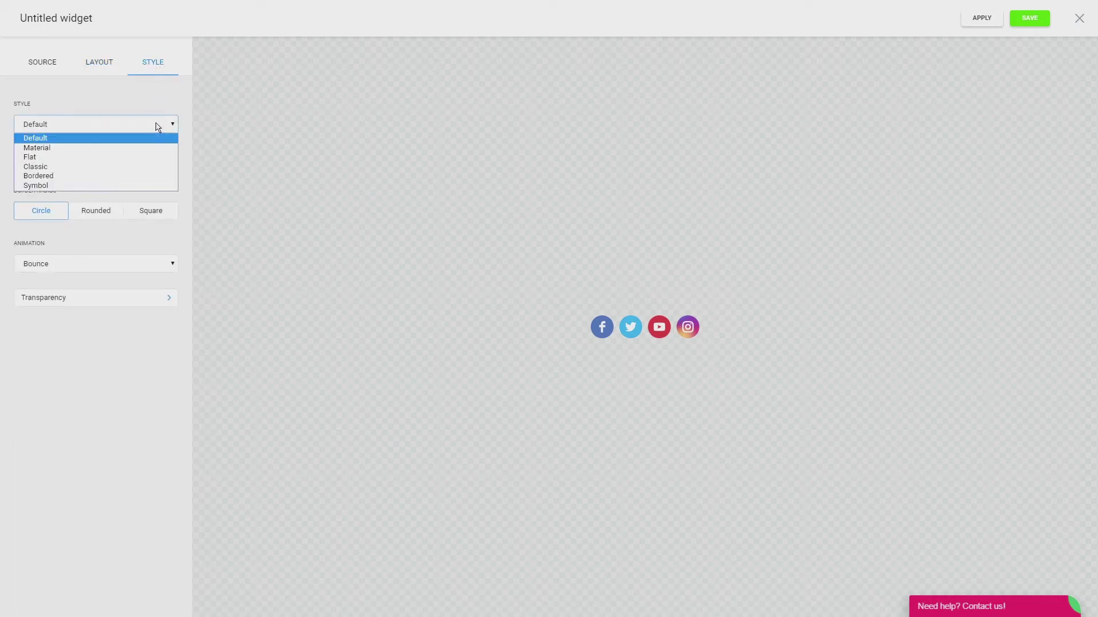
pyautogui.click(158, 126)
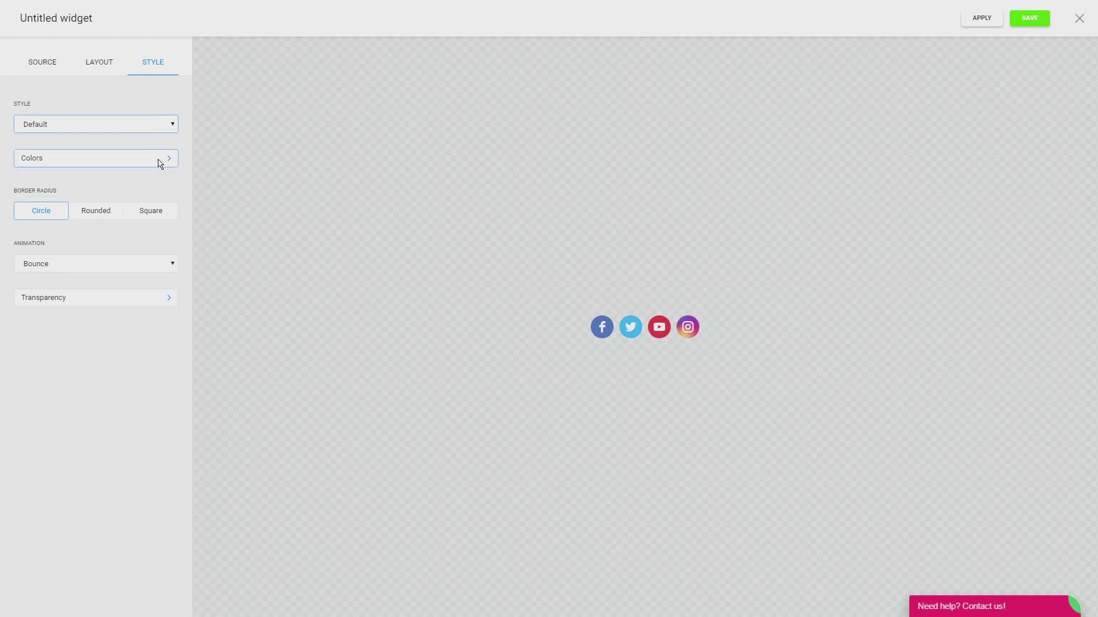
pyautogui.click(104, 213)
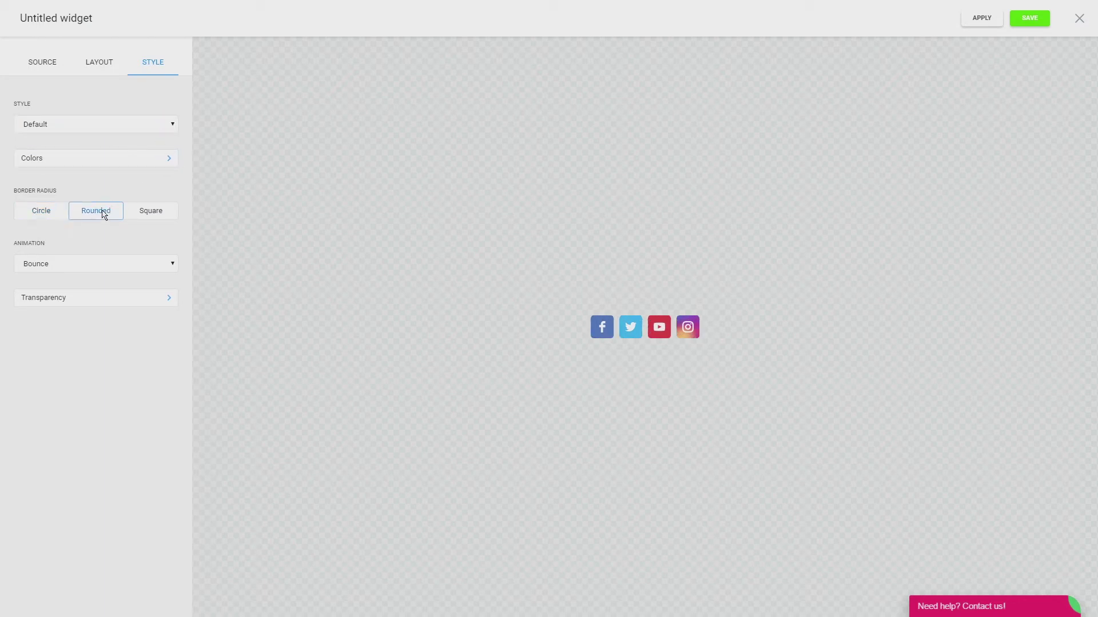
pyautogui.click(134, 212)
pyautogui.click(44, 214)
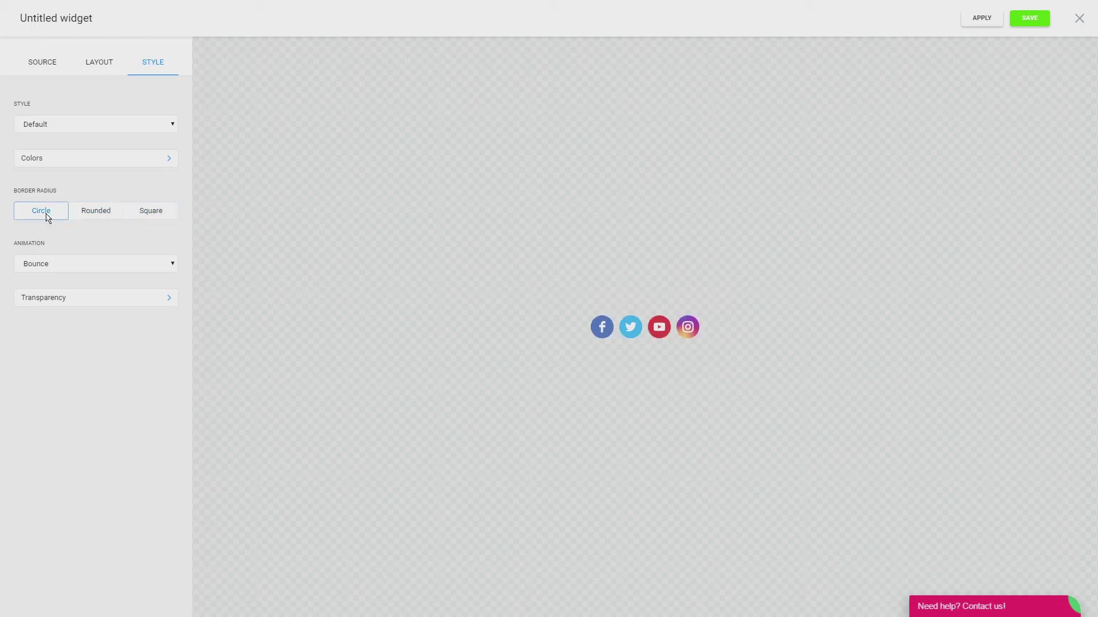
# - Review the widget's animation choices and its normal and on-hover transparency settings
pyautogui.click(71, 266)
pyautogui.click(70, 264)
pyautogui.click(88, 300)
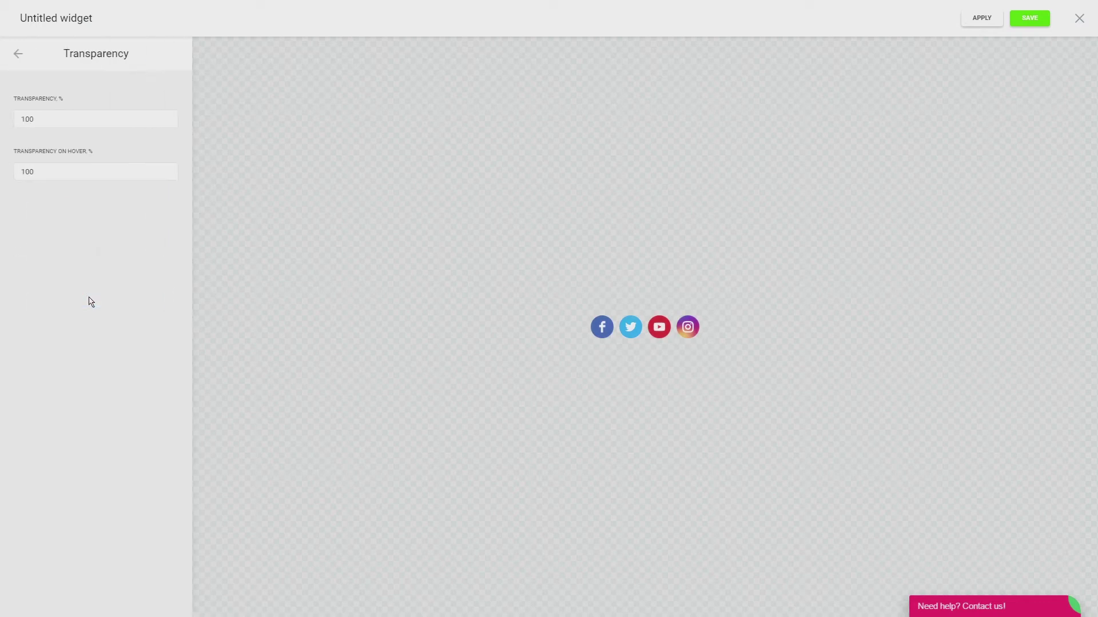
pyautogui.click(19, 55)
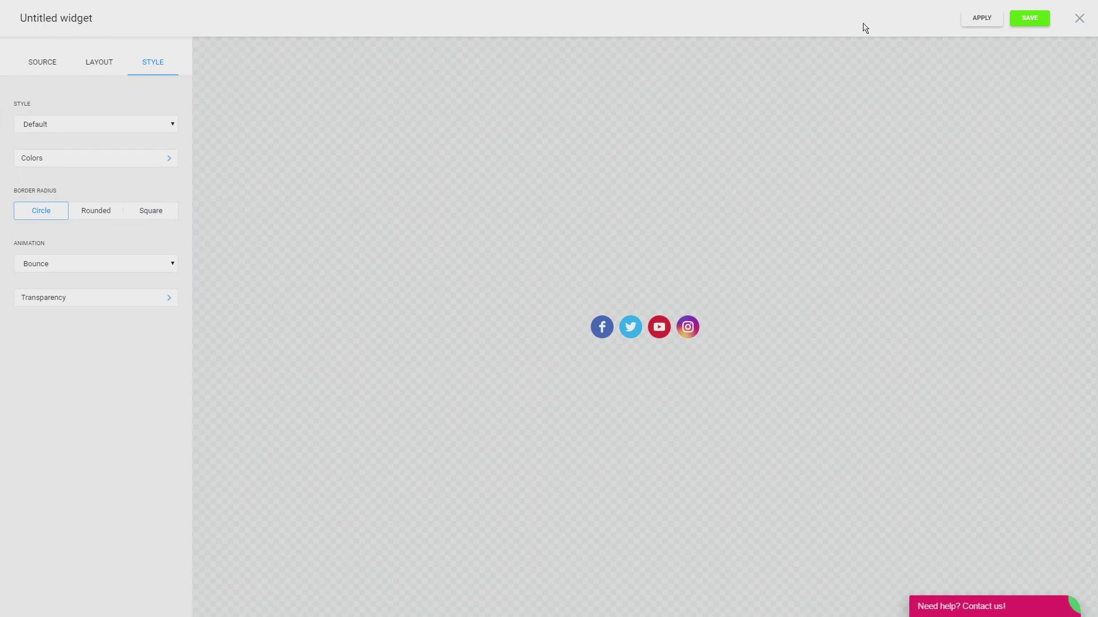
# - Save the widget and add the domain elfsight.com to get its installation code
pyautogui.click(1025, 20)
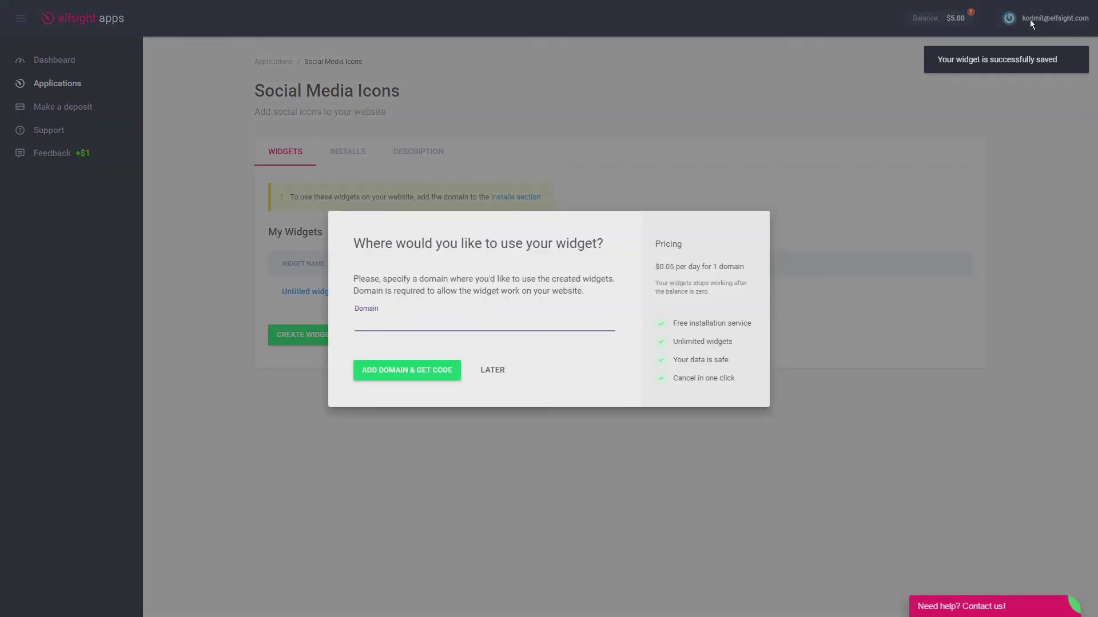
pyautogui.write('elfsight.com')
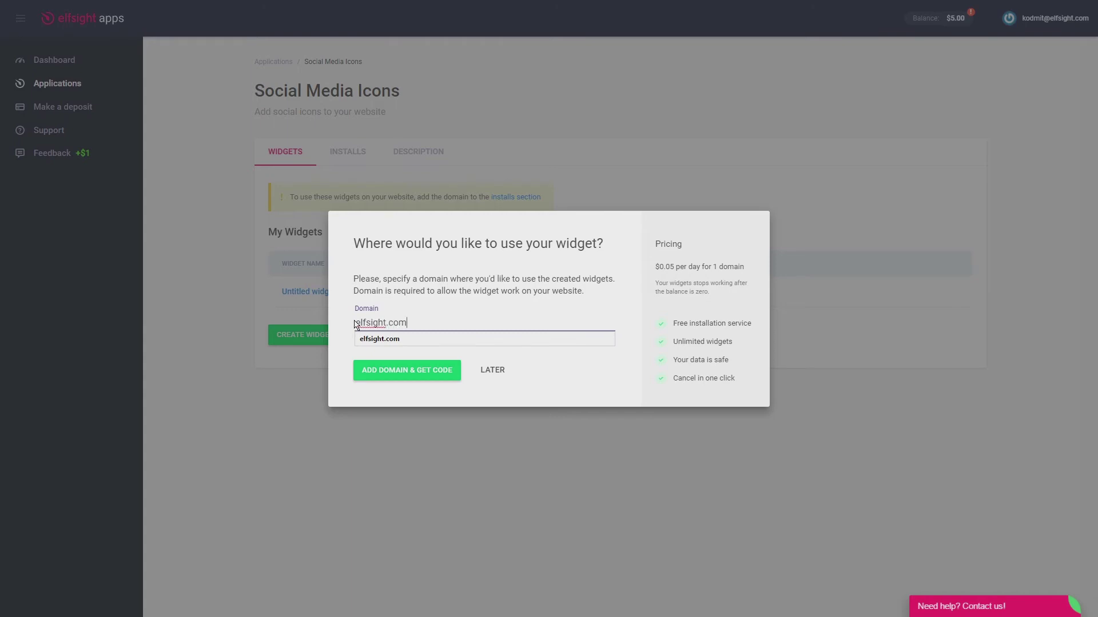
pyautogui.press('Escape')
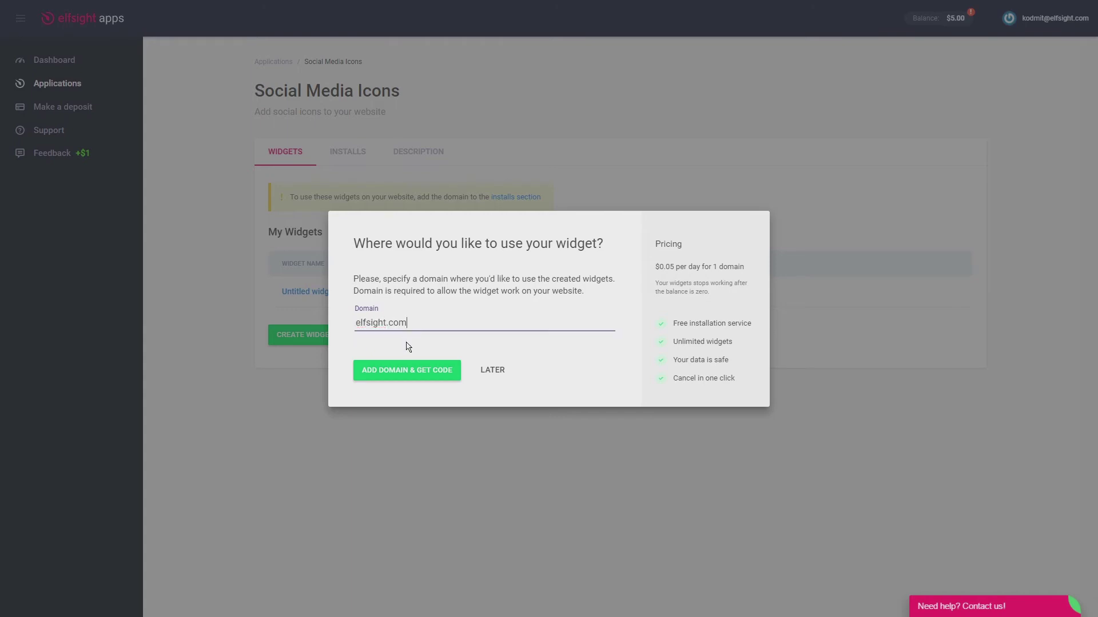
pyautogui.click(406, 369)
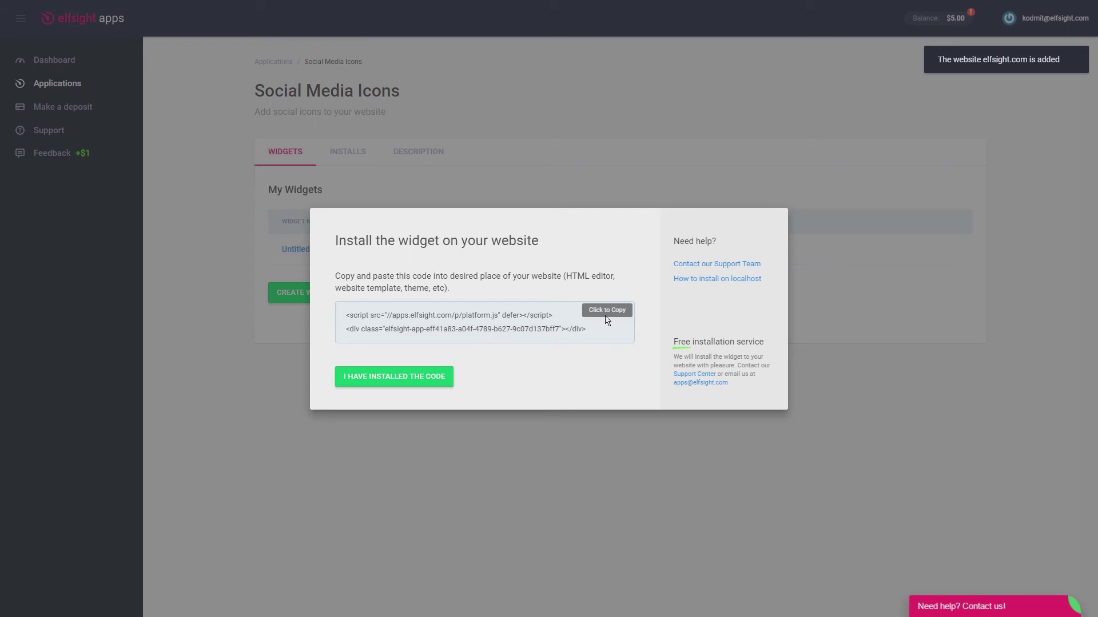
# - Copy the widget's installation code, and switch to Webflow to open the InstaShow Test project in the Designer
pyautogui.click(607, 319)
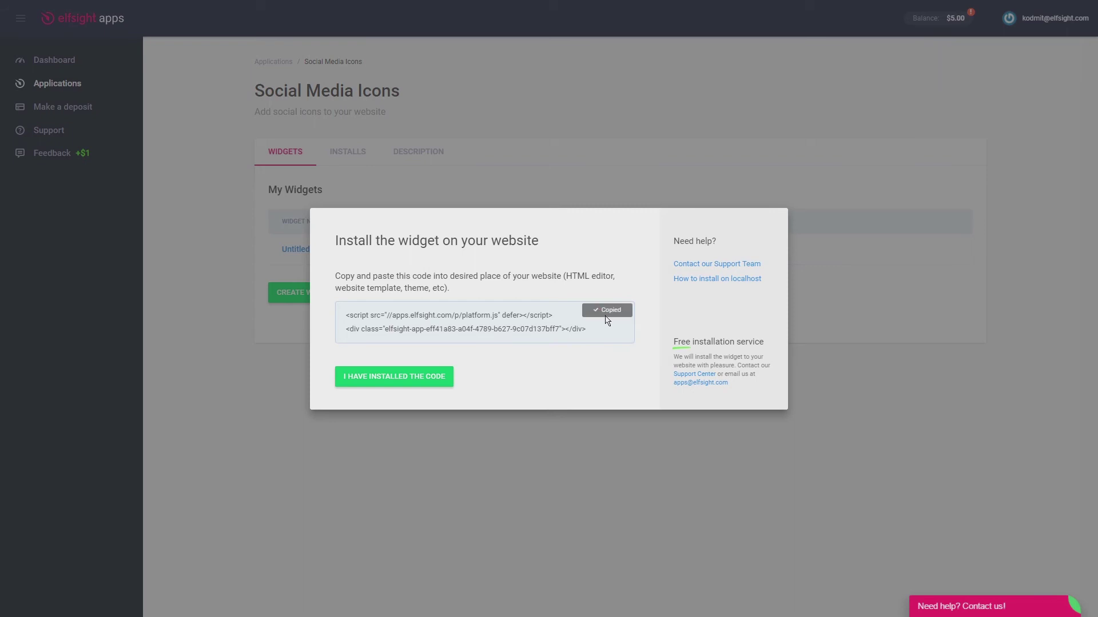
pyautogui.click(370, 379)
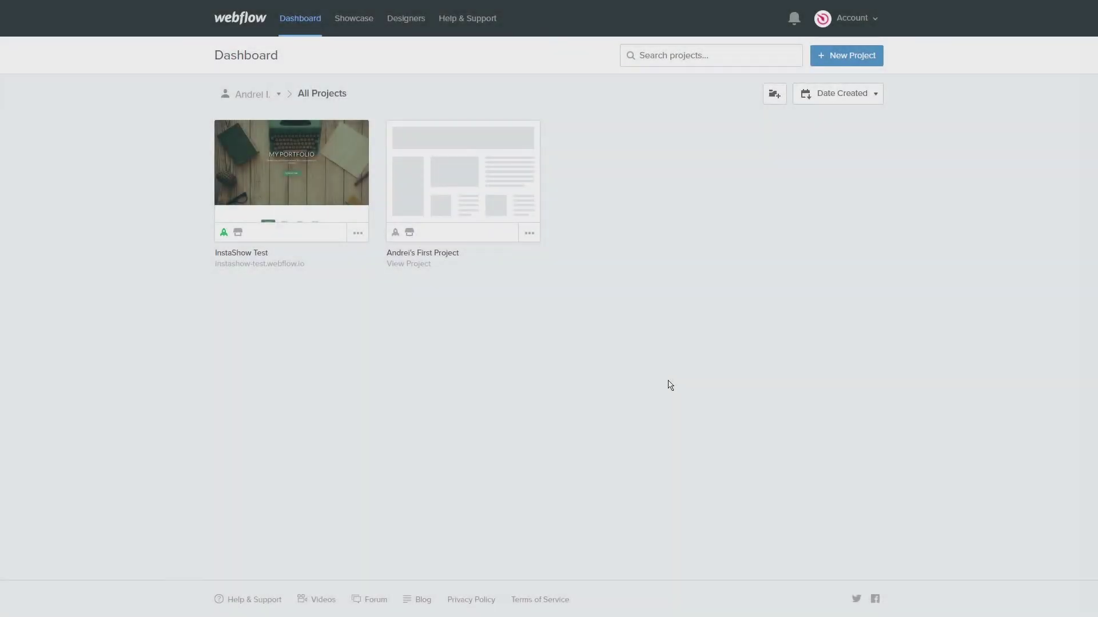
pyautogui.moveTo(354, 215)
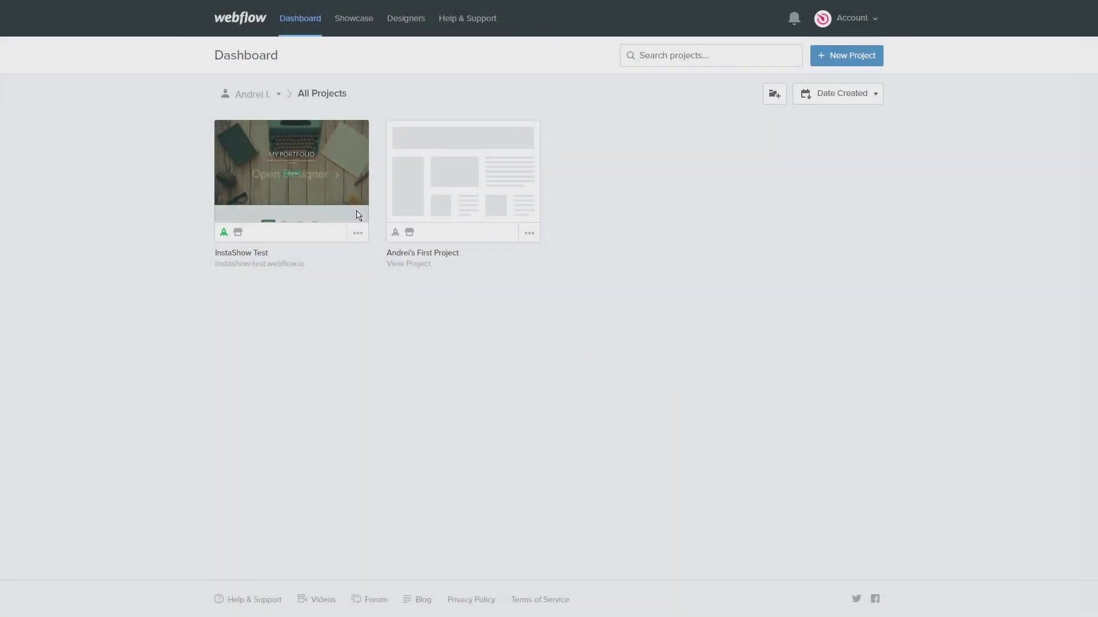
pyautogui.click(296, 172)
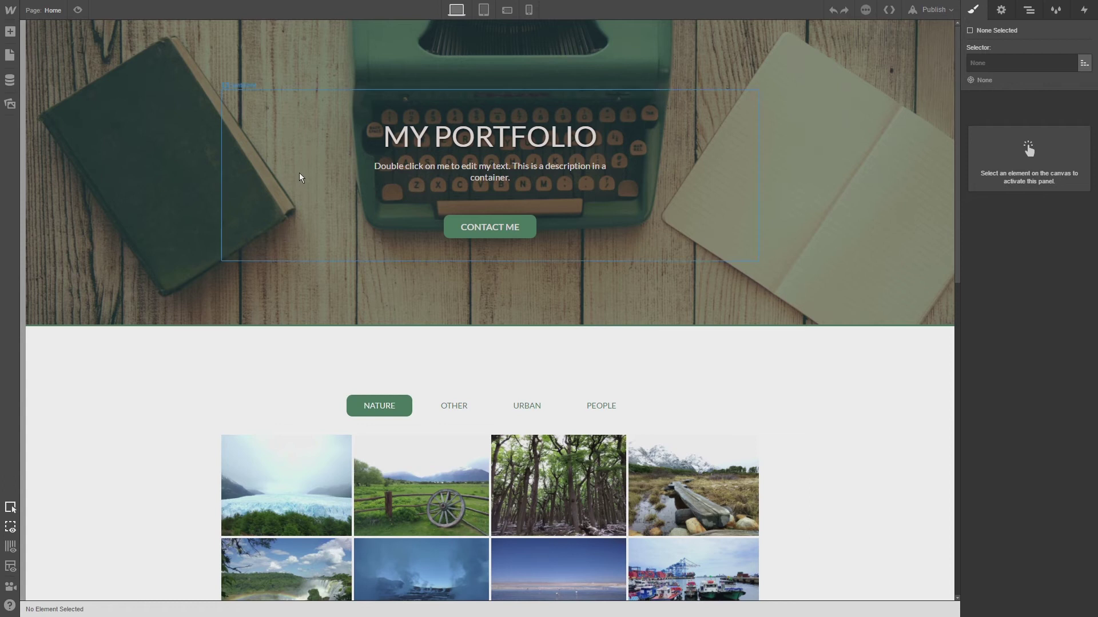
# - Add an HTML embed containing the copied widget code to the hero section and move it above the container with the MY PORTFOLIO heading
pyautogui.click(537, 105)
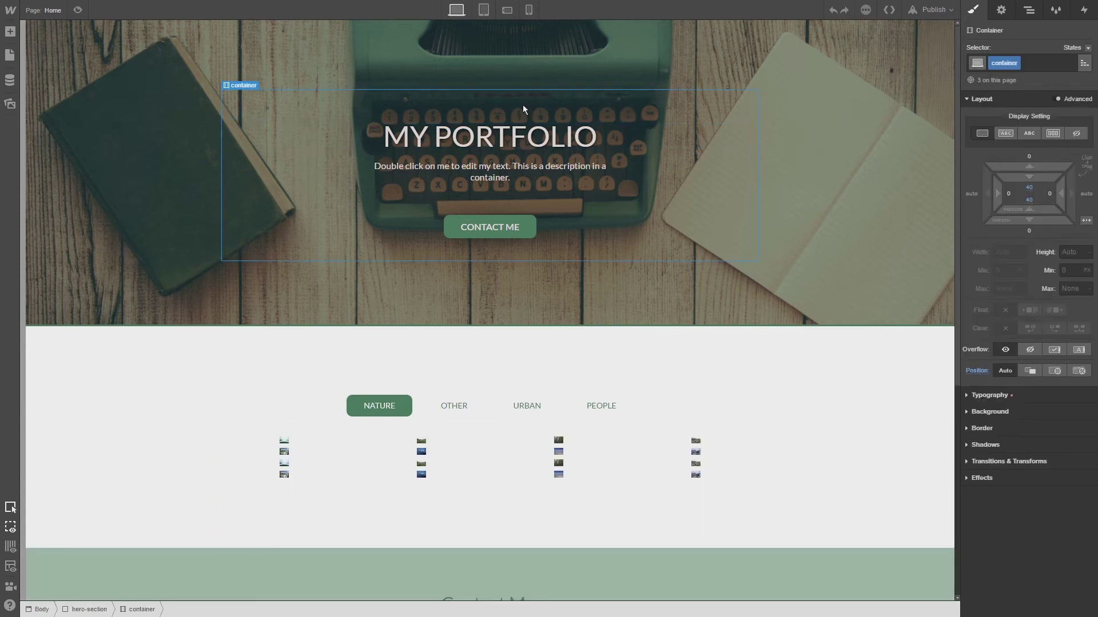
pyautogui.click(11, 33)
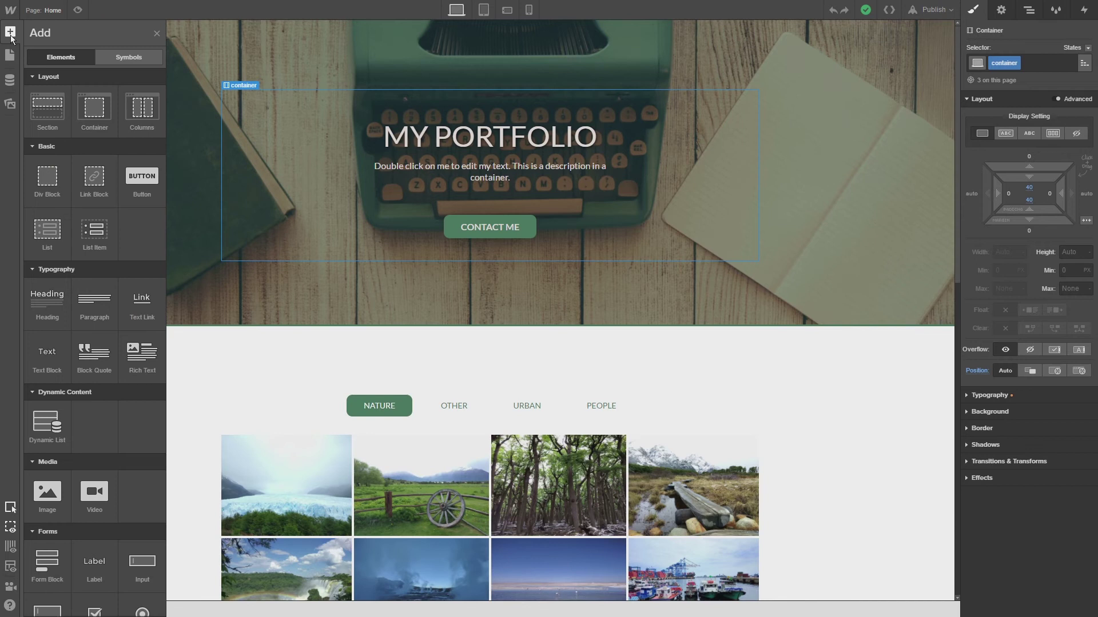
pyautogui.scroll(-5, 93, 343)
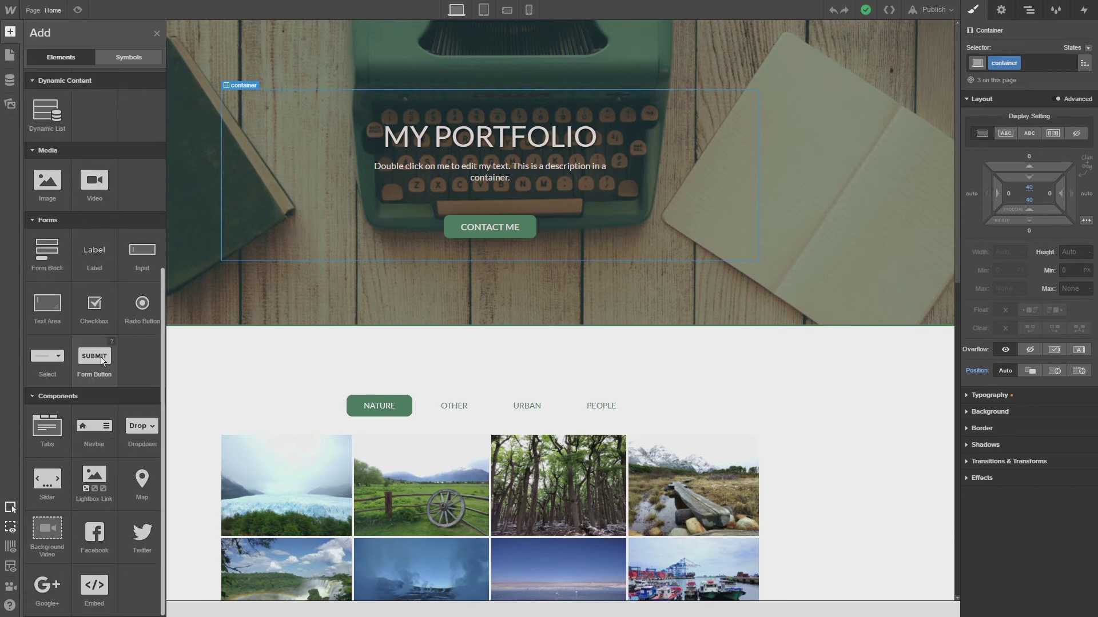
pyautogui.click(95, 589)
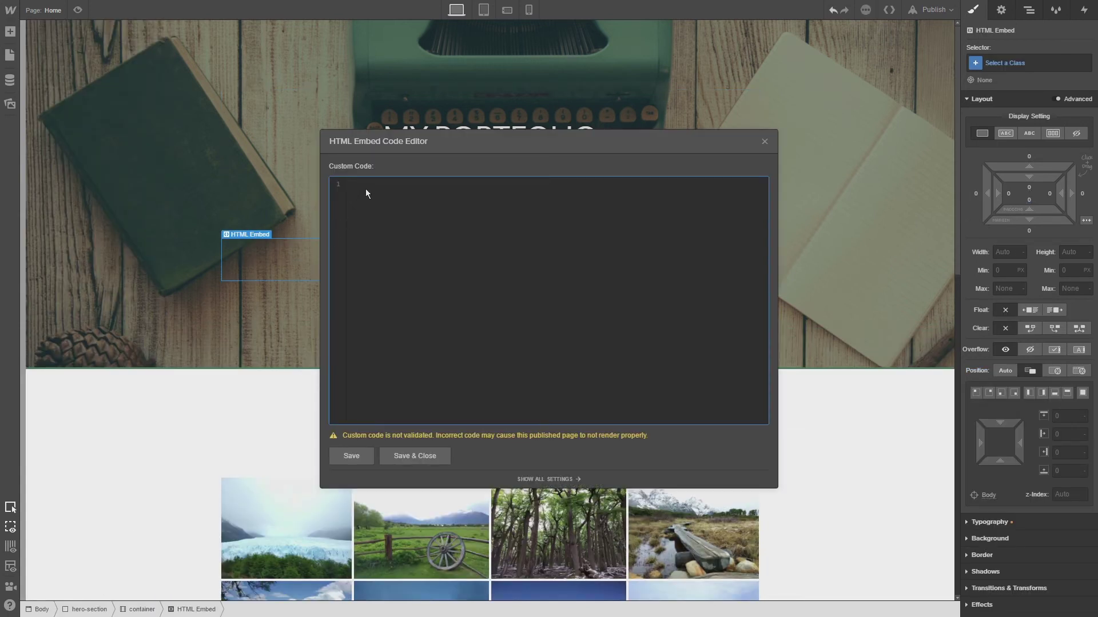
pyautogui.hotkey('ctrl', 'v')
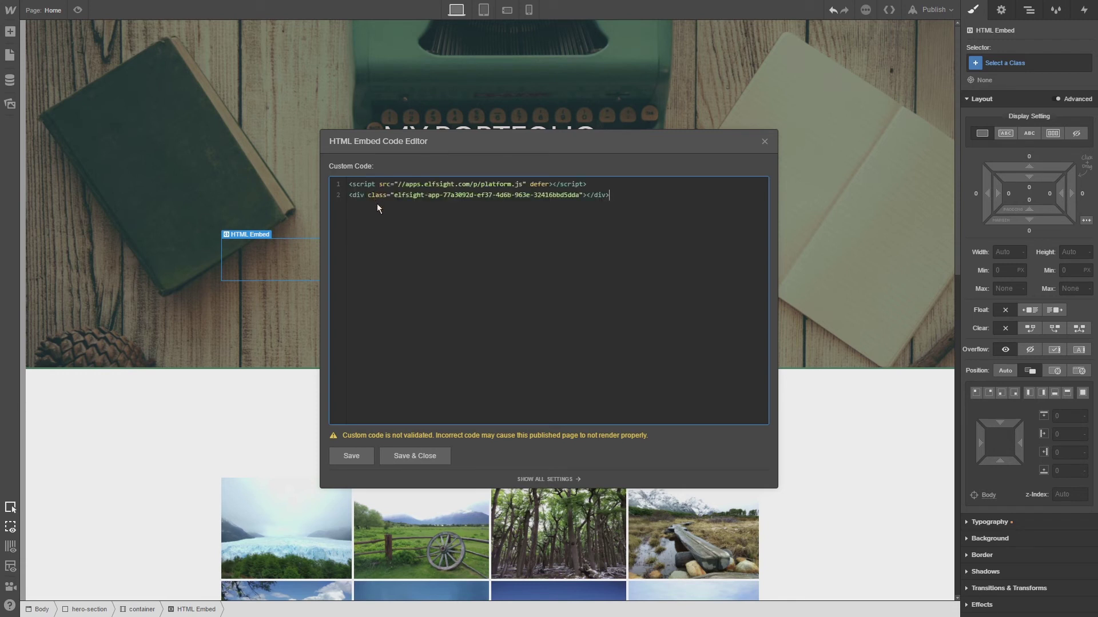
pyautogui.click(431, 458)
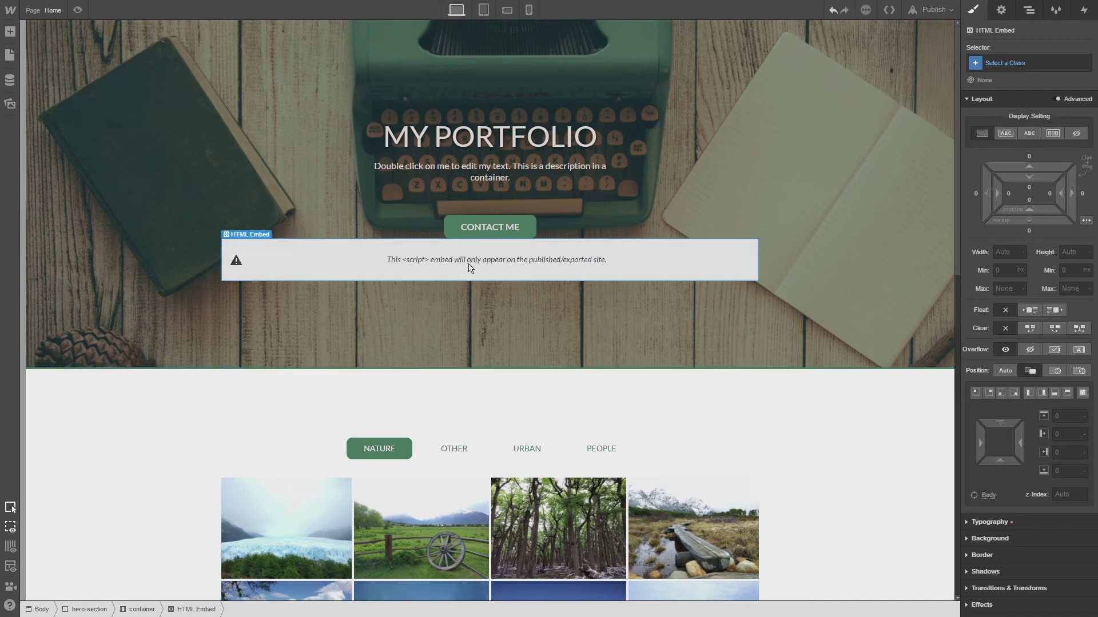
pyautogui.moveTo(474, 264); pyautogui.dragTo(475, 85)
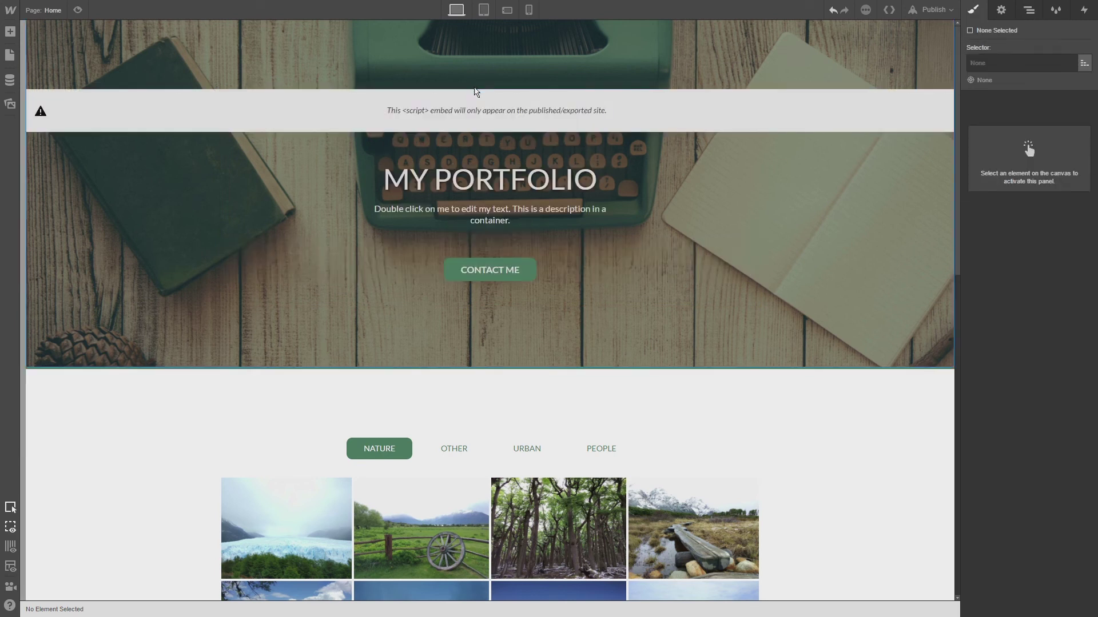
# - Give the HTML embed a right margin of 30 and a top margin of -95, and float it right
pyautogui.click(489, 117)
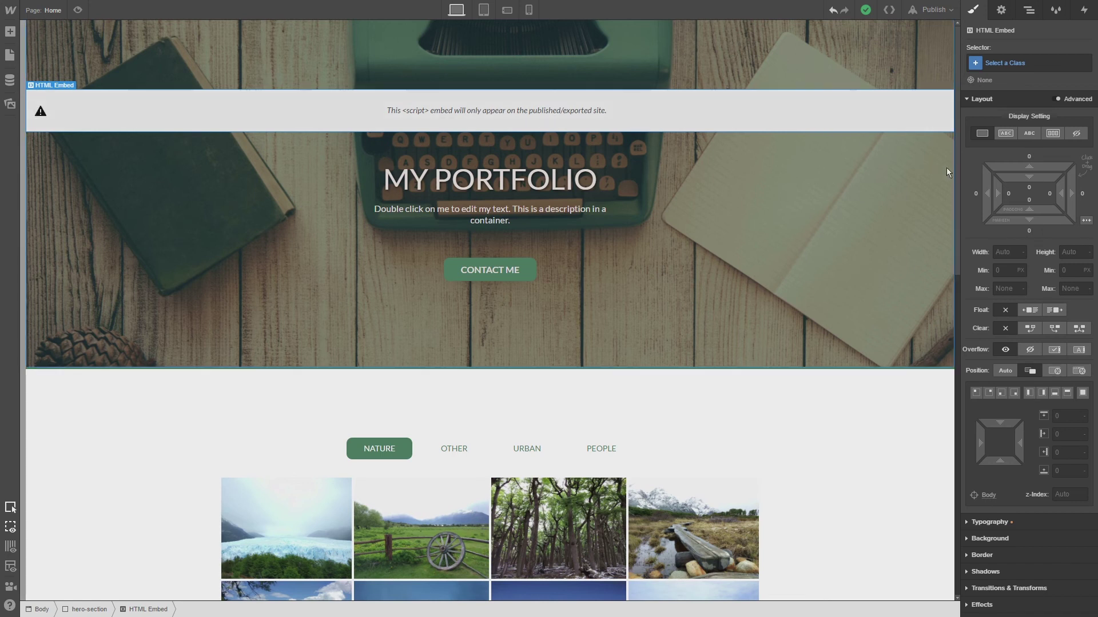
pyautogui.moveTo(1067, 193); pyautogui.dragTo(1092, 220)
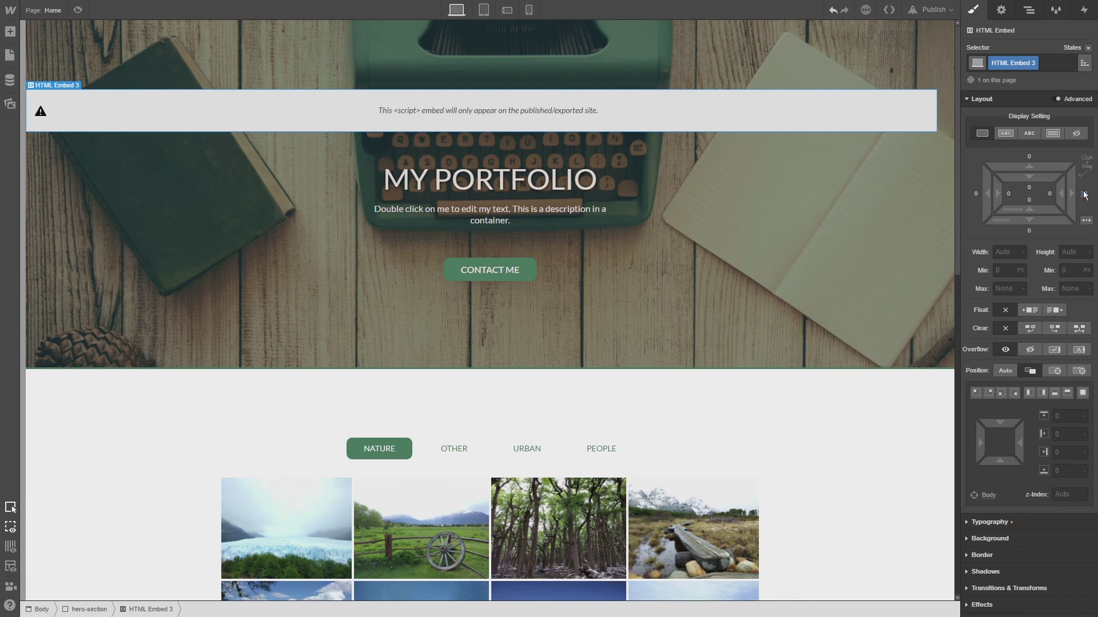
pyautogui.moveTo(1038, 218)
pyautogui.mouseDown()
pyautogui.moveTo(1031, 196)
pyautogui.moveTo(1031, 222)
pyautogui.mouseUp()
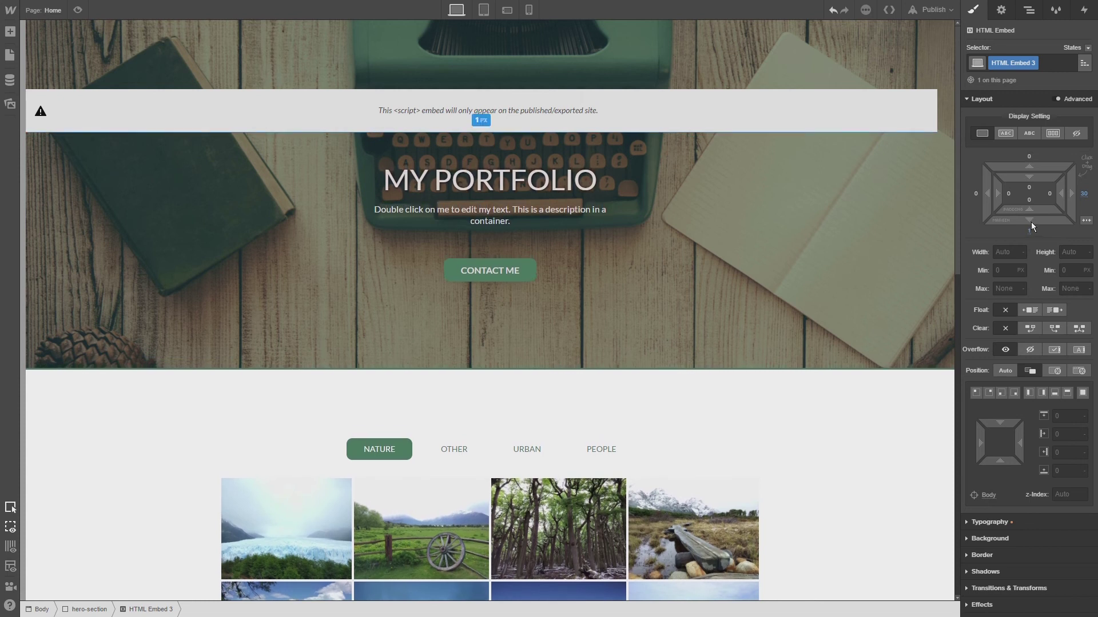
pyautogui.moveTo(1025, 167); pyautogui.dragTo(1035, 331)
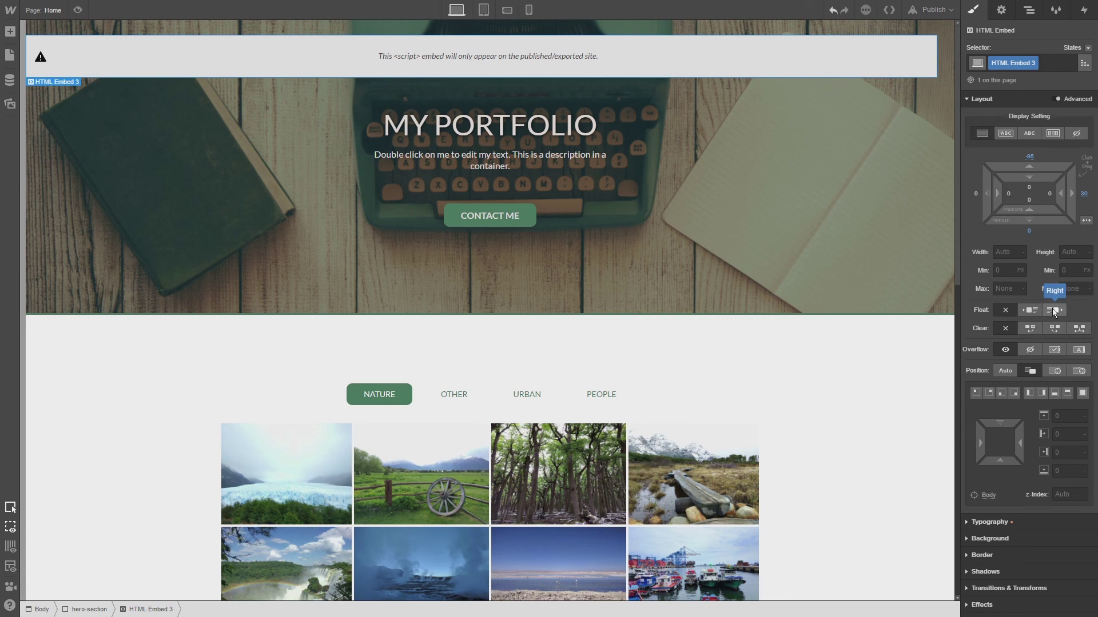
pyautogui.click(1054, 310)
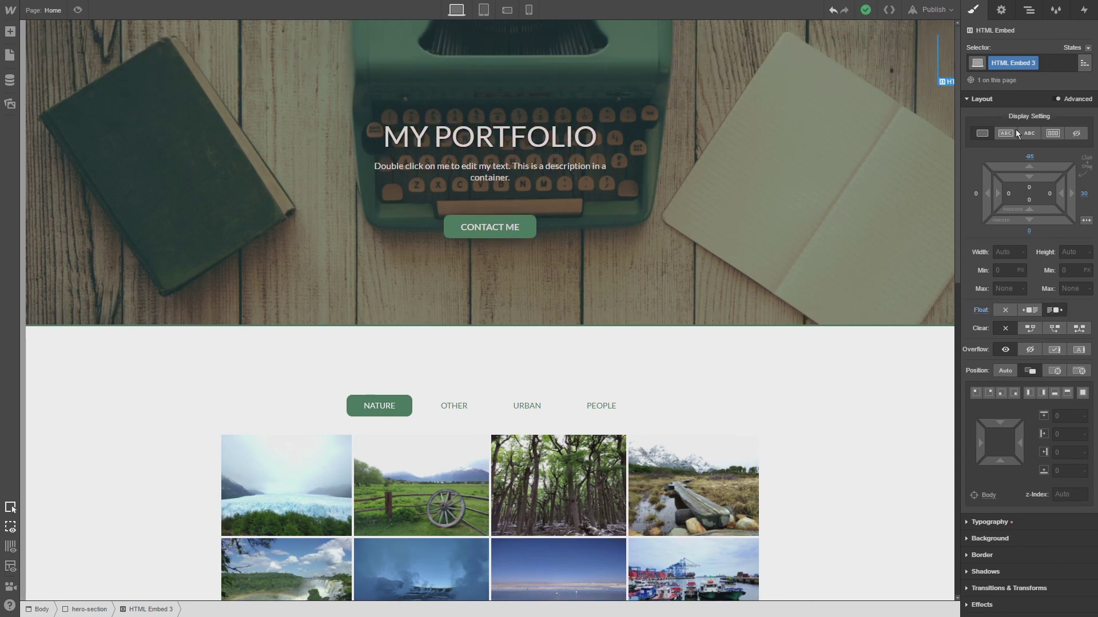
# - Publish the project to instashow-test.webflow.io and test the YouTube icon's link on the live site
pyautogui.click(940, 16)
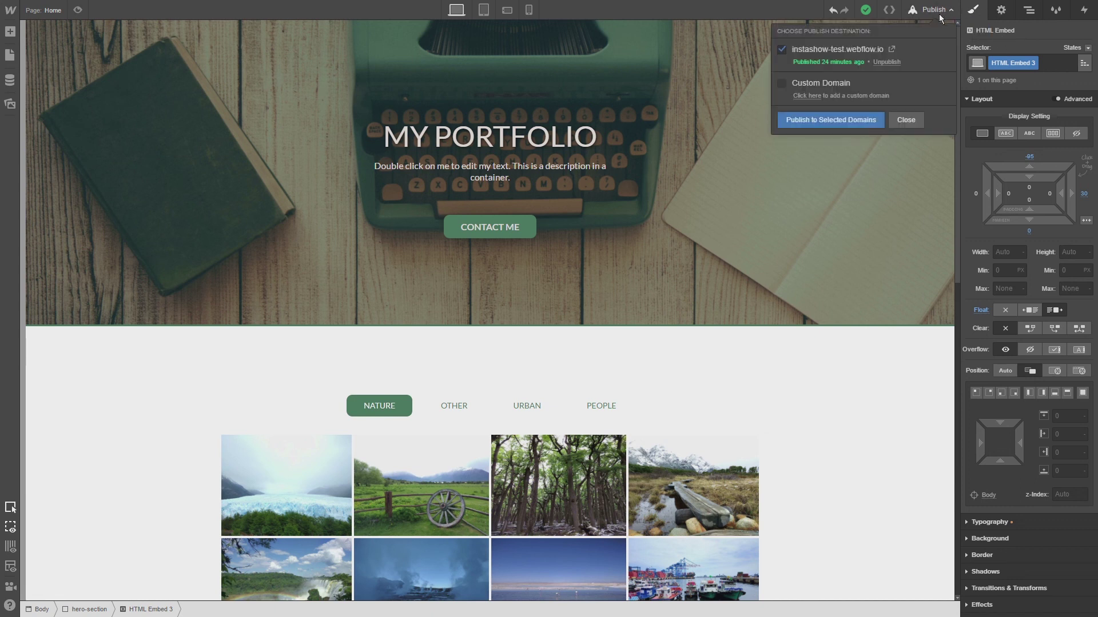
pyautogui.click(839, 122)
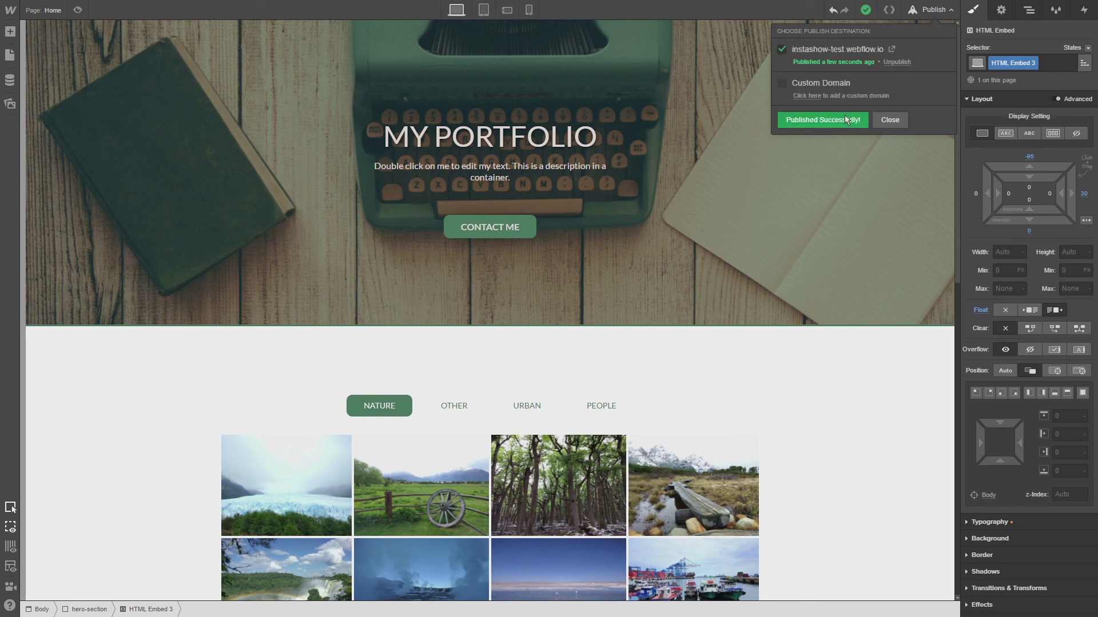
pyautogui.click(888, 50)
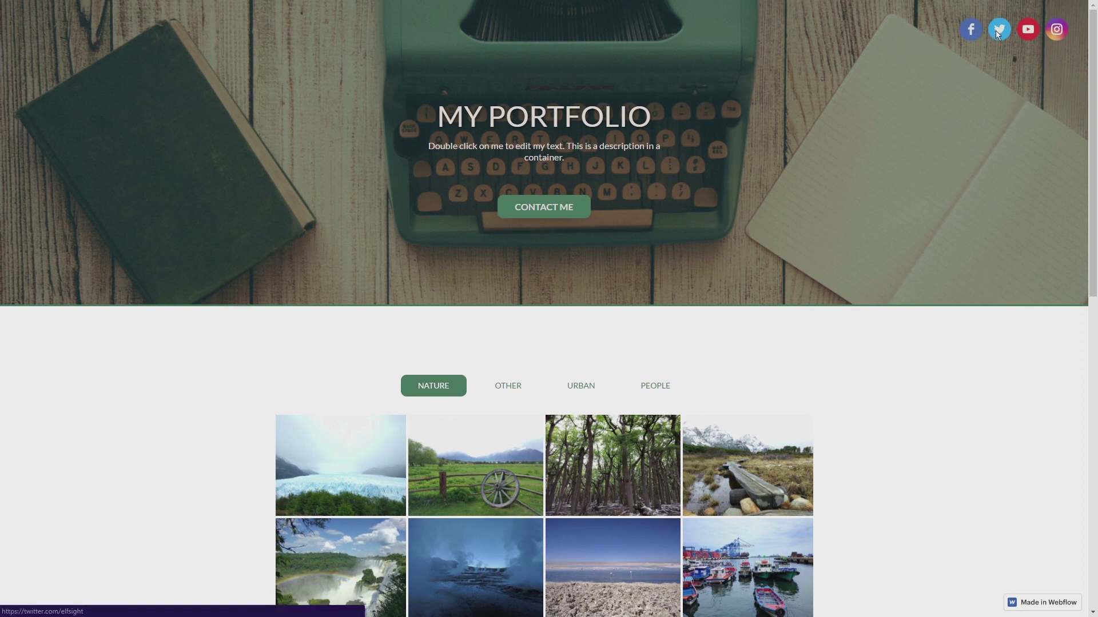
pyautogui.click(1025, 31)
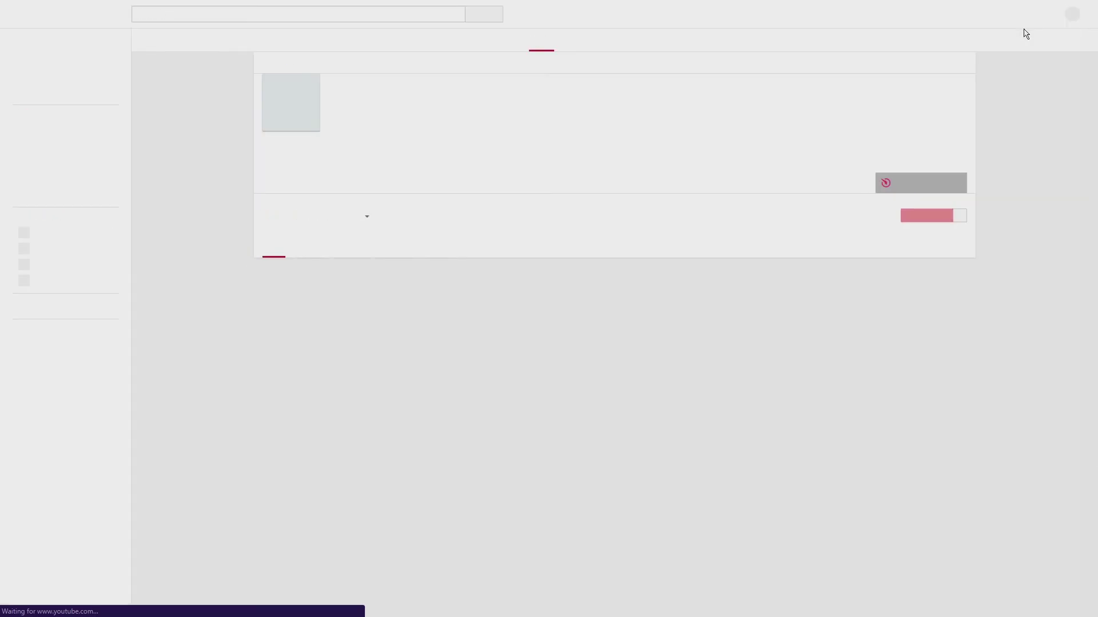